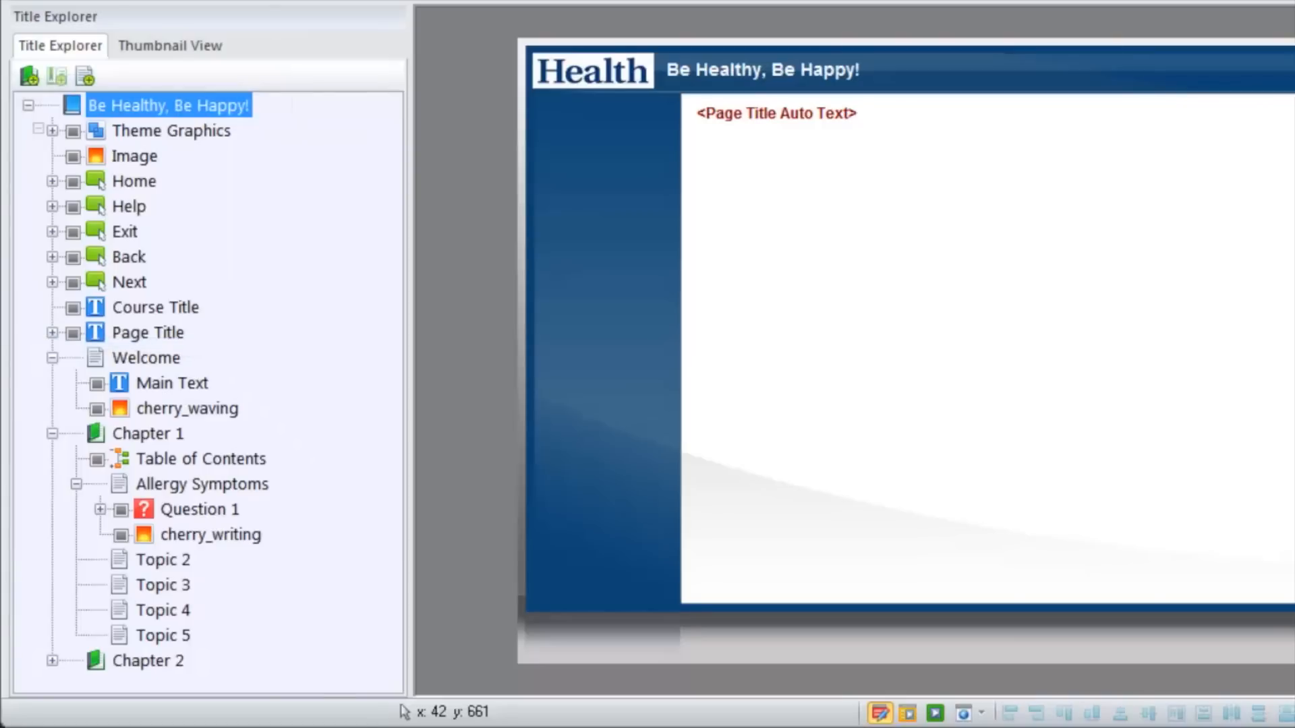
Browse Chapter 1's Table of Contents, Allergy Symptoms and Topics 2-5, ending on Allergy Symptoms
click(148, 455)
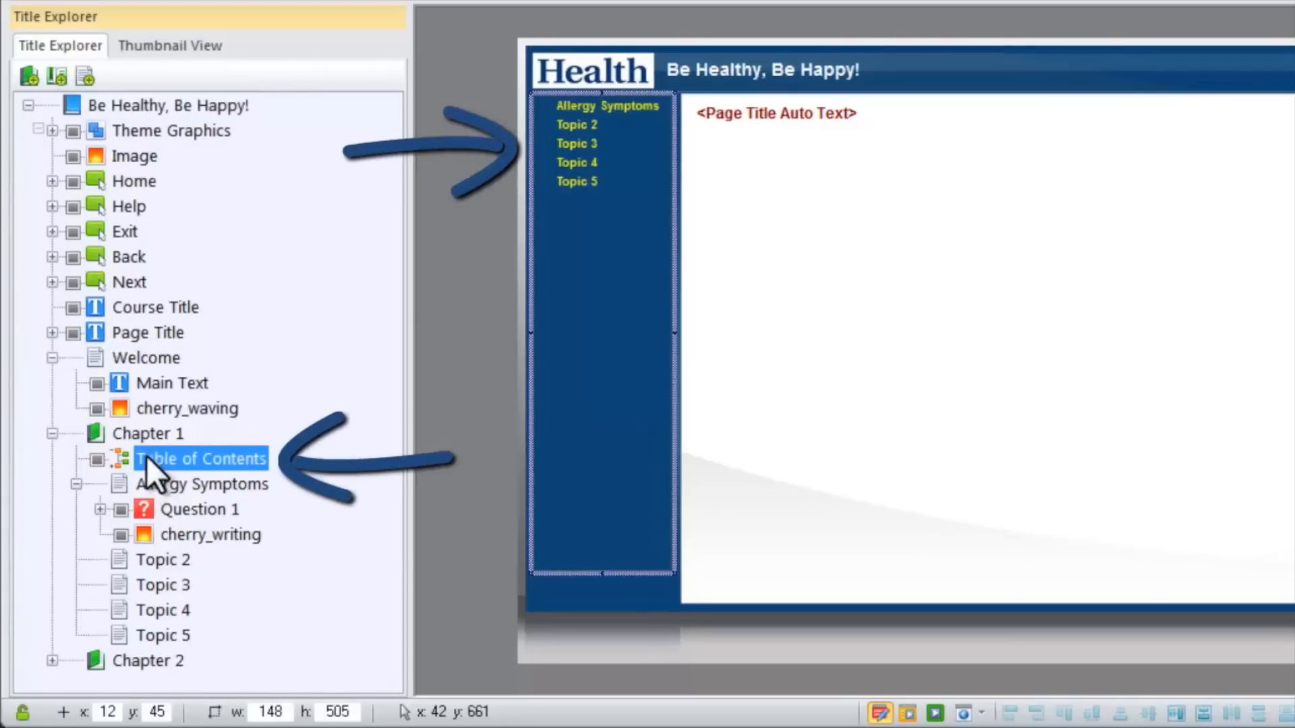
click(119, 484)
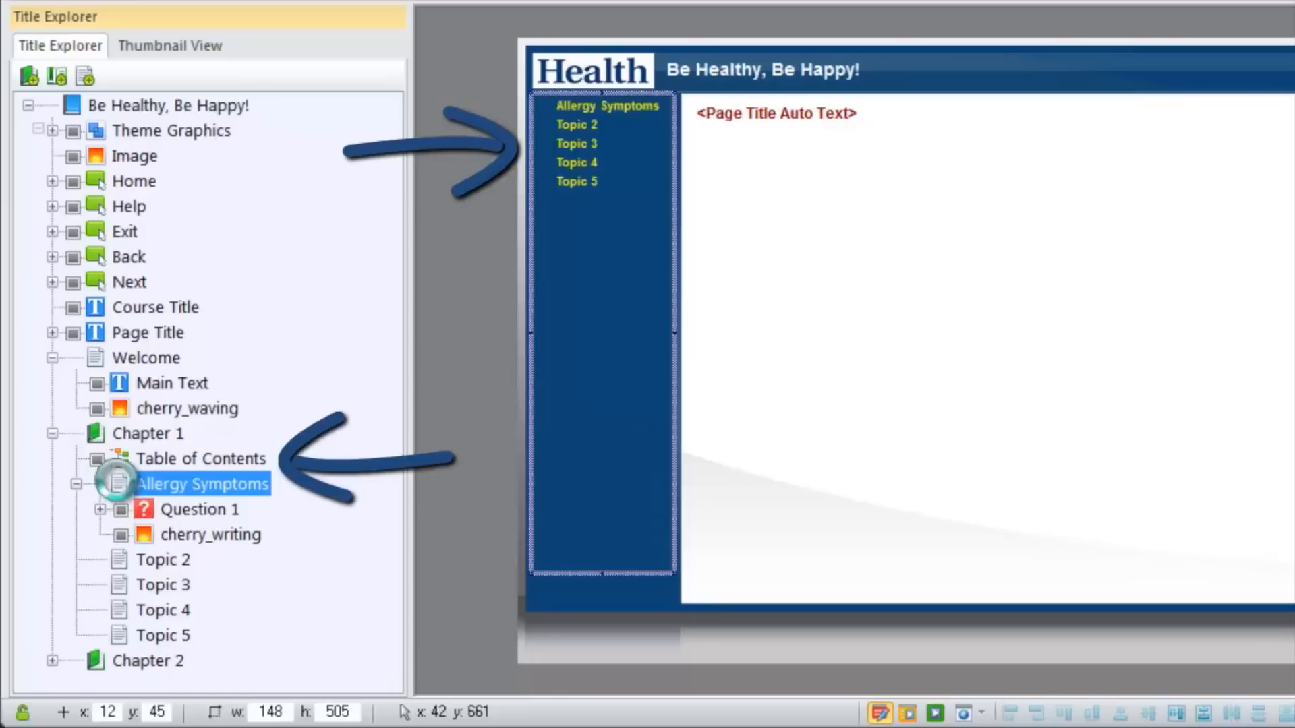
click(116, 555)
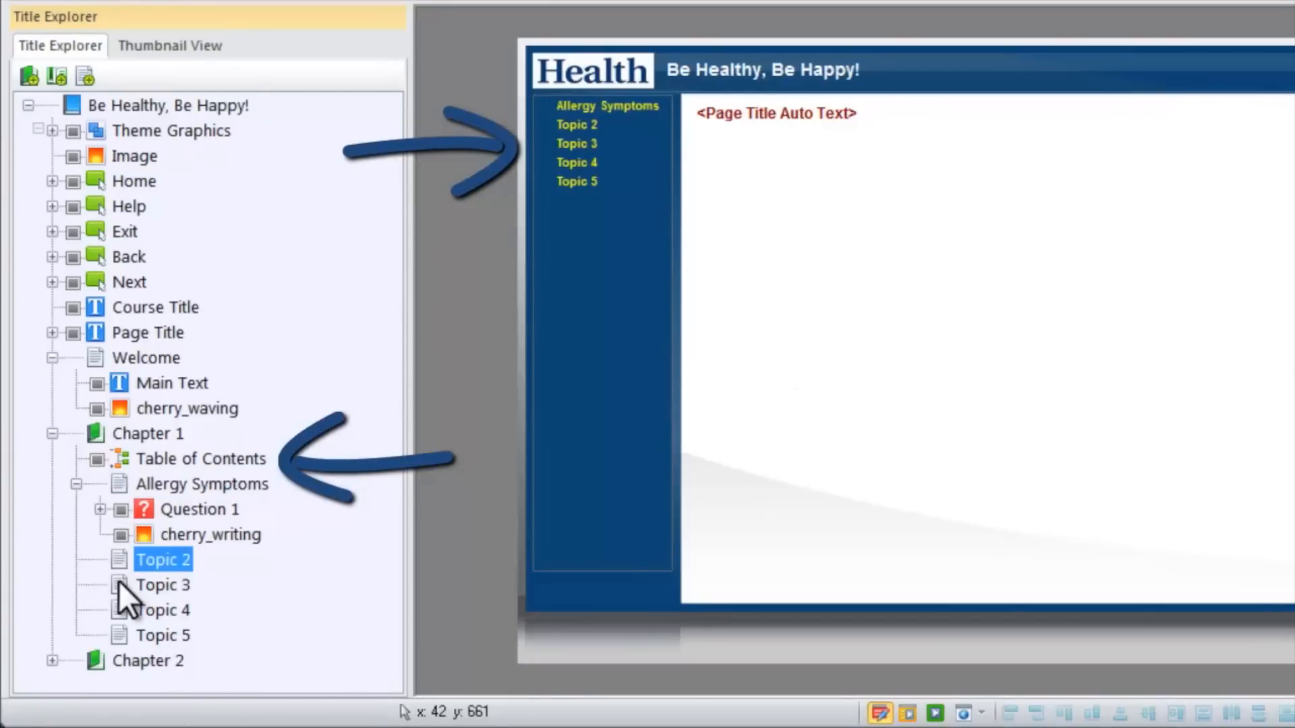
click(119, 588)
click(120, 611)
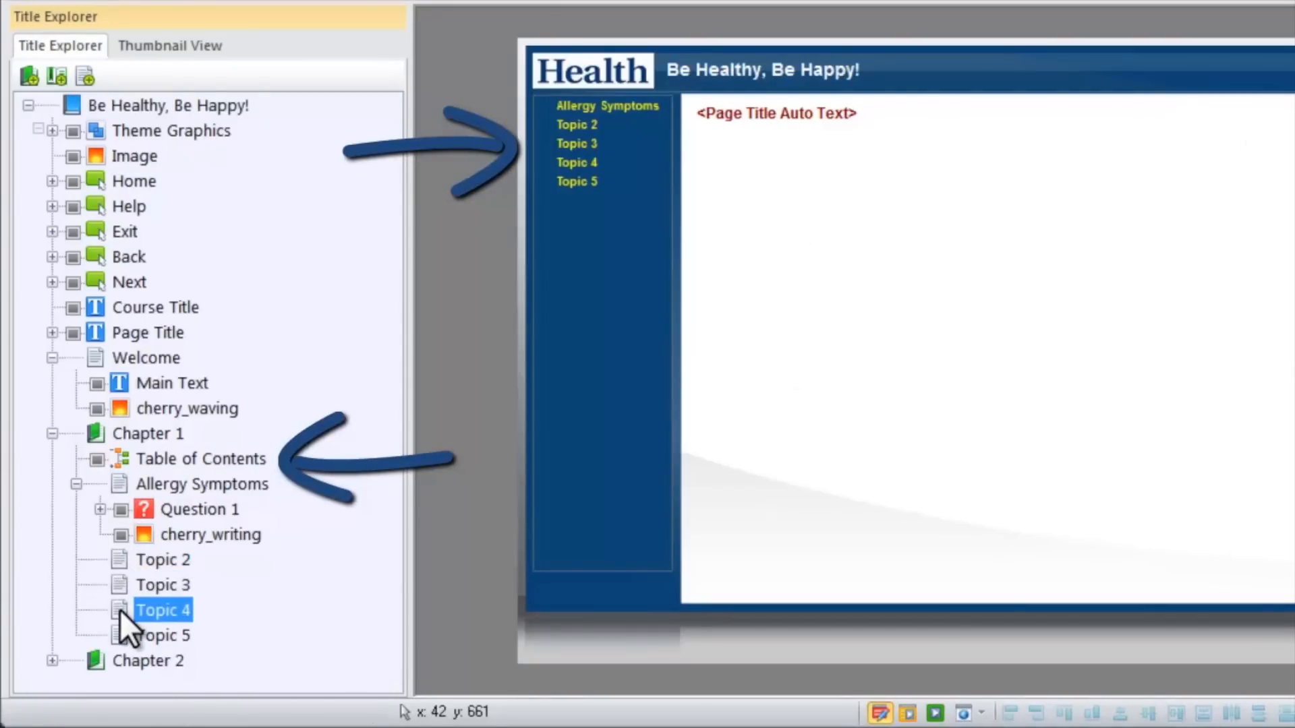
click(120, 635)
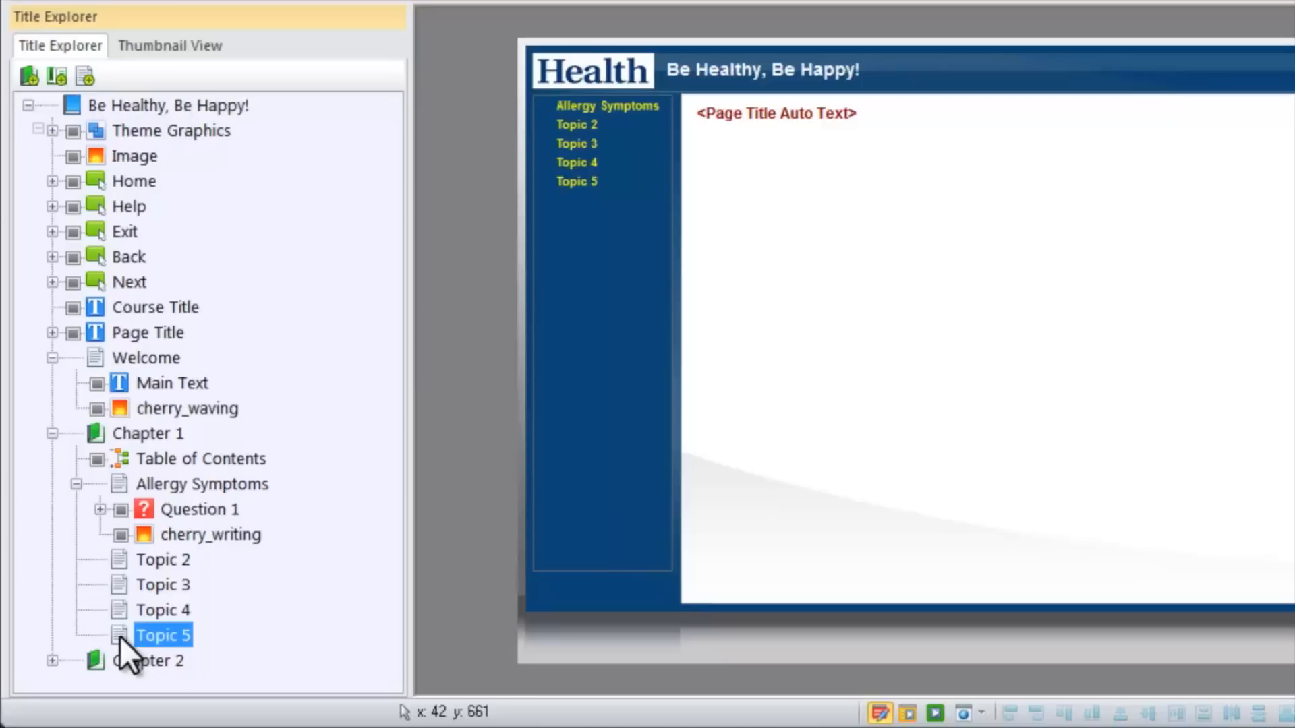
click(206, 484)
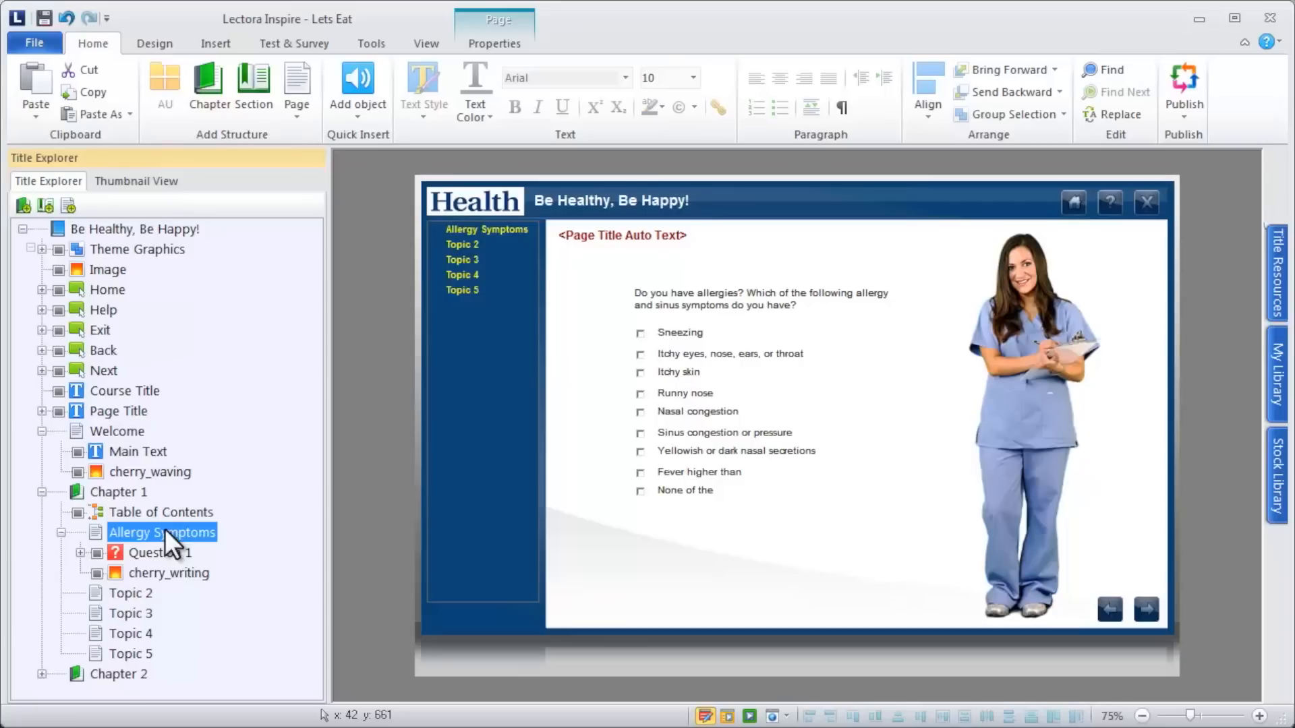
Select the Welcome page in Title Explorer and show its Properties ribbon
click(102, 428)
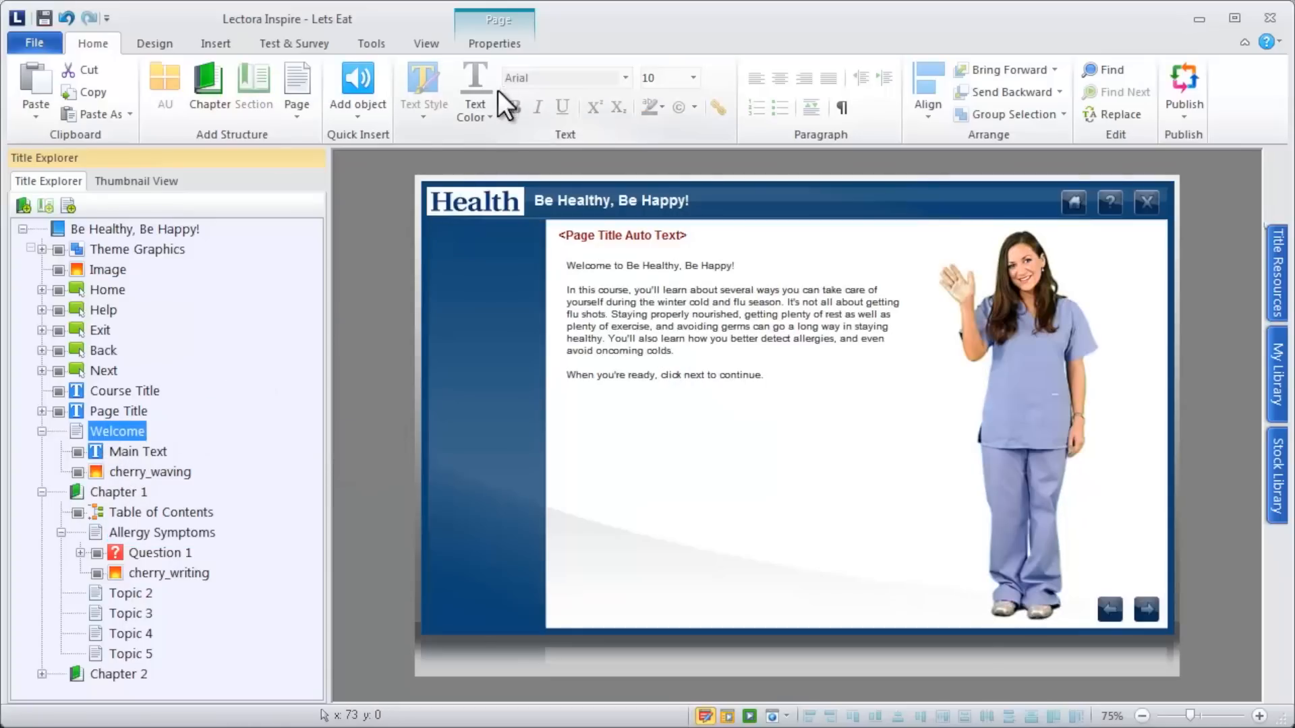
click(495, 44)
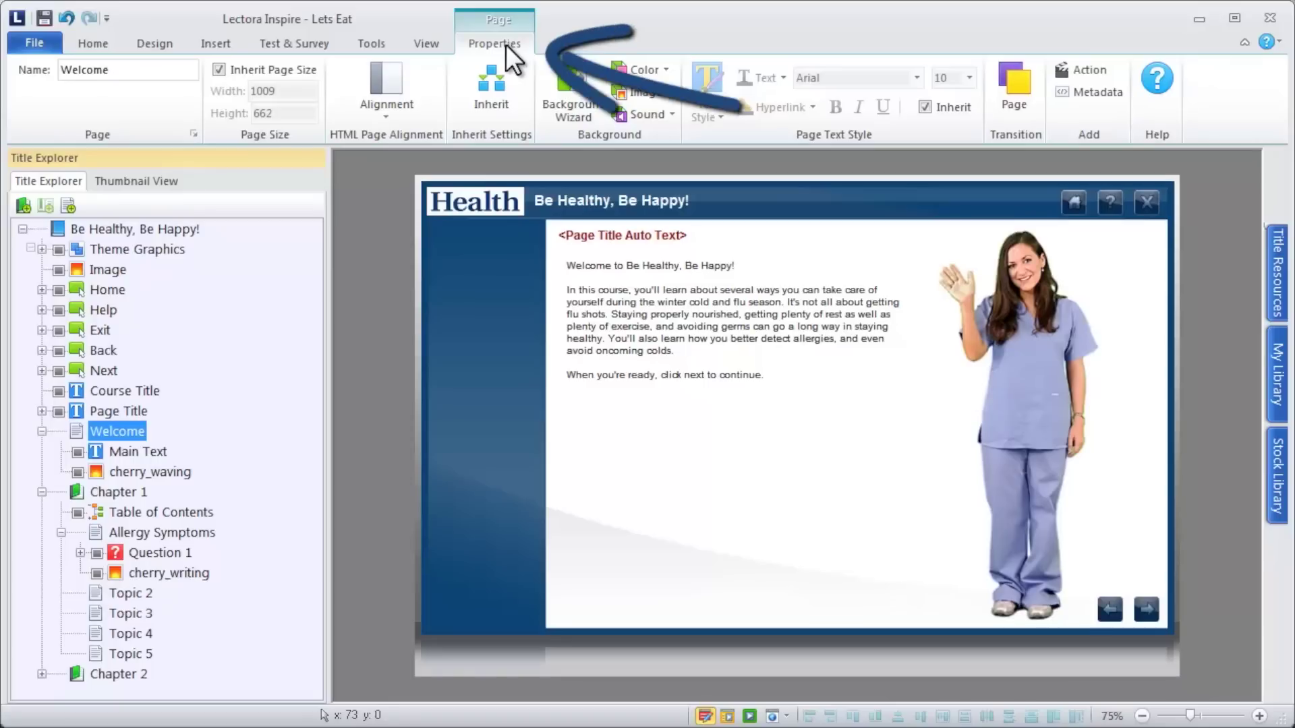
Inherit only specific objects from parents and move Back into the Excluded list
click(492, 84)
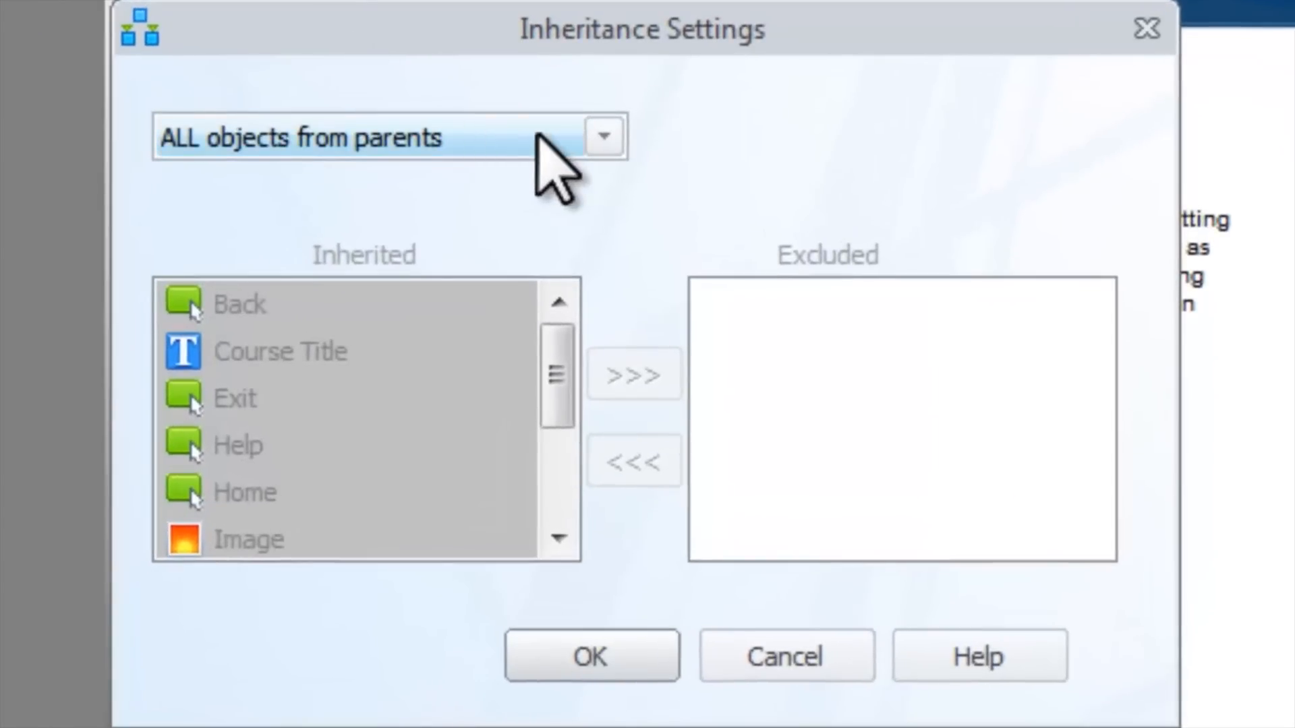
click(605, 136)
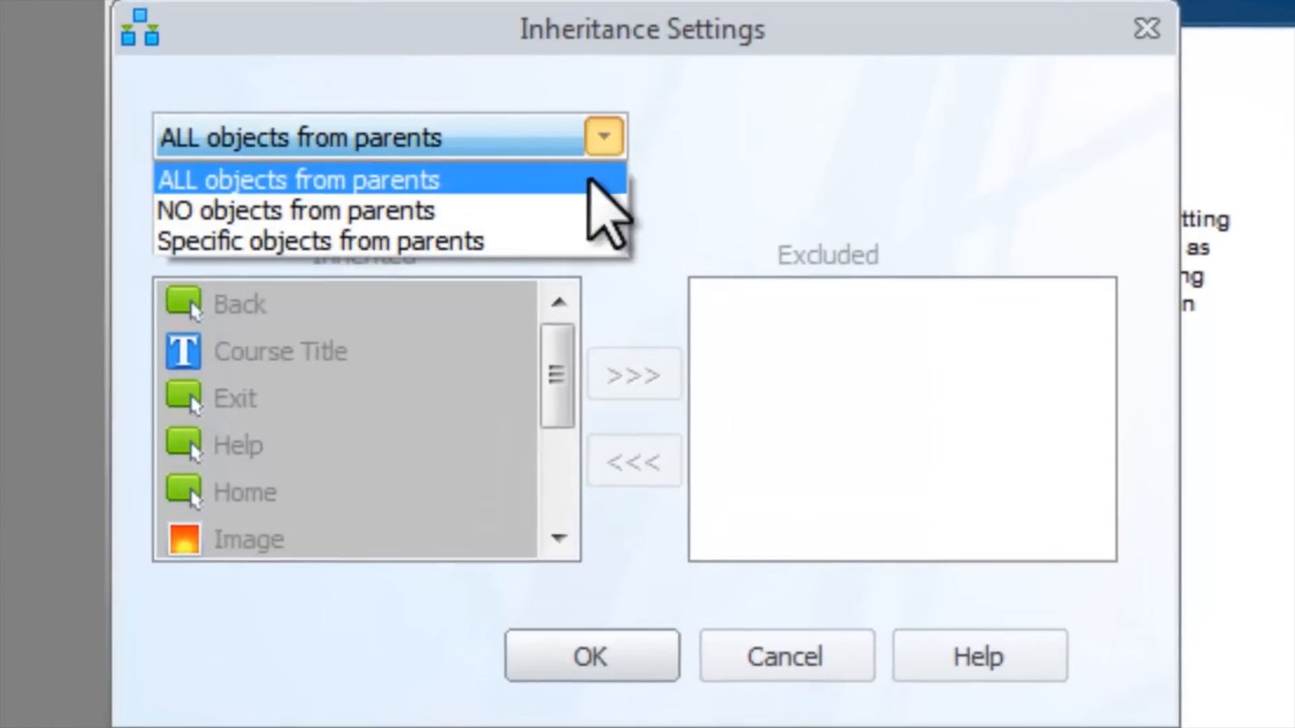
click(589, 243)
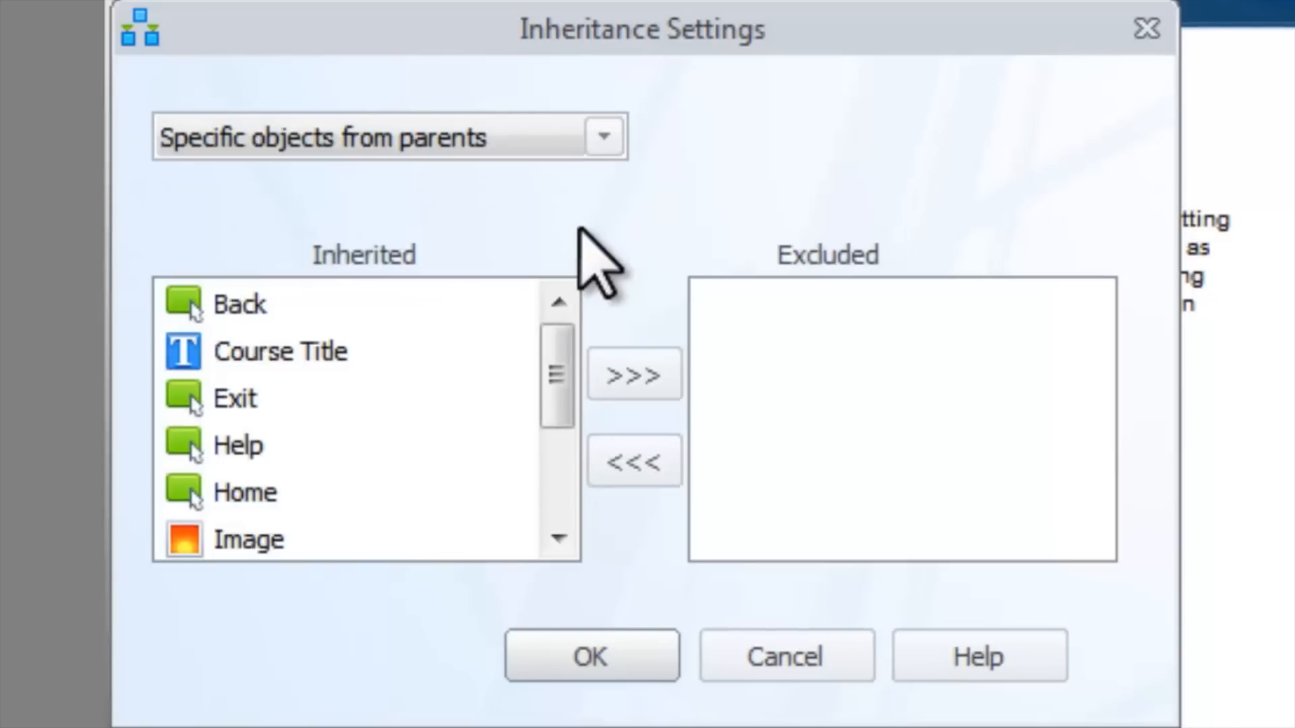
click(524, 306)
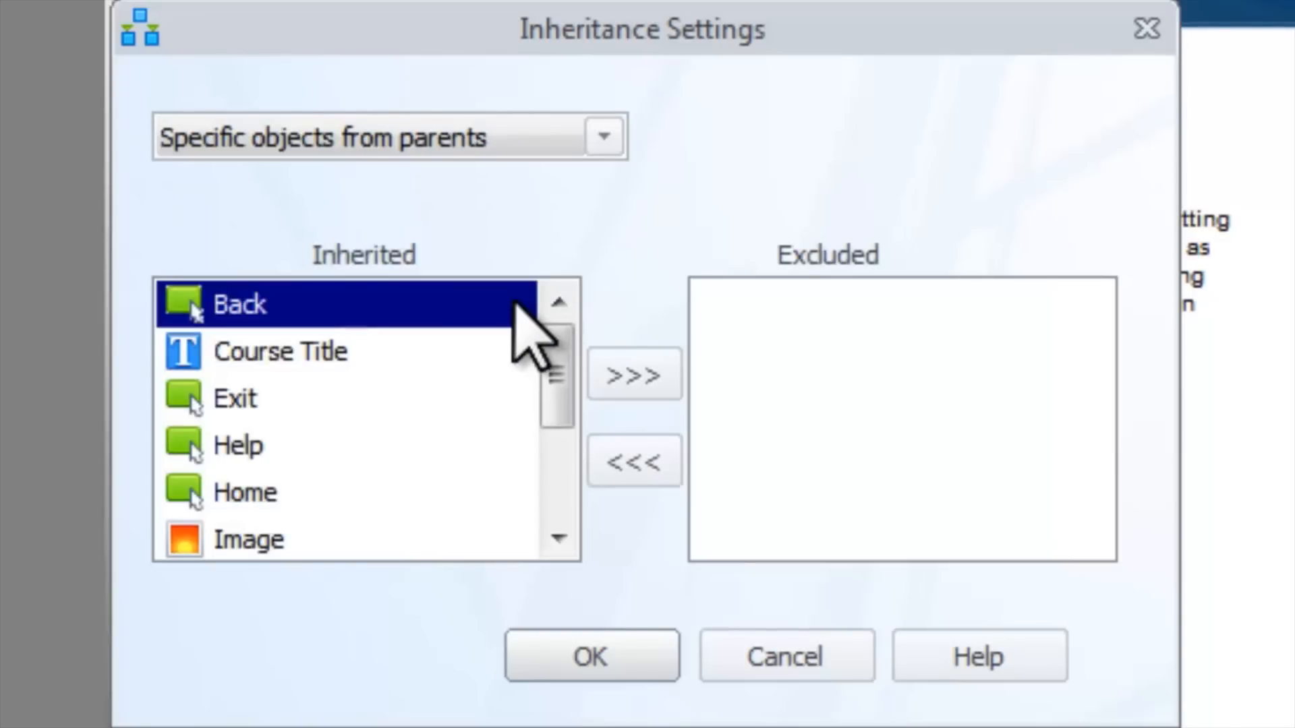
click(634, 377)
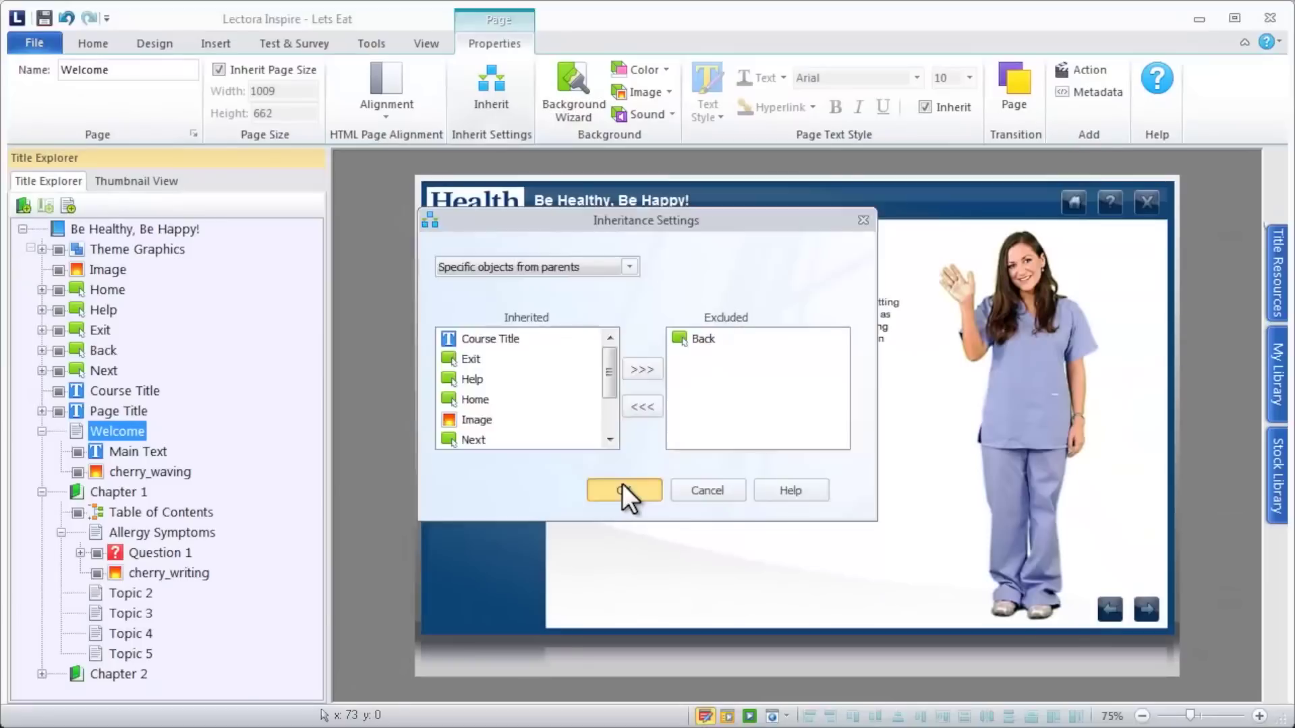
Confirm the Inheritance Settings so the Welcome page drops the Back button
click(592, 644)
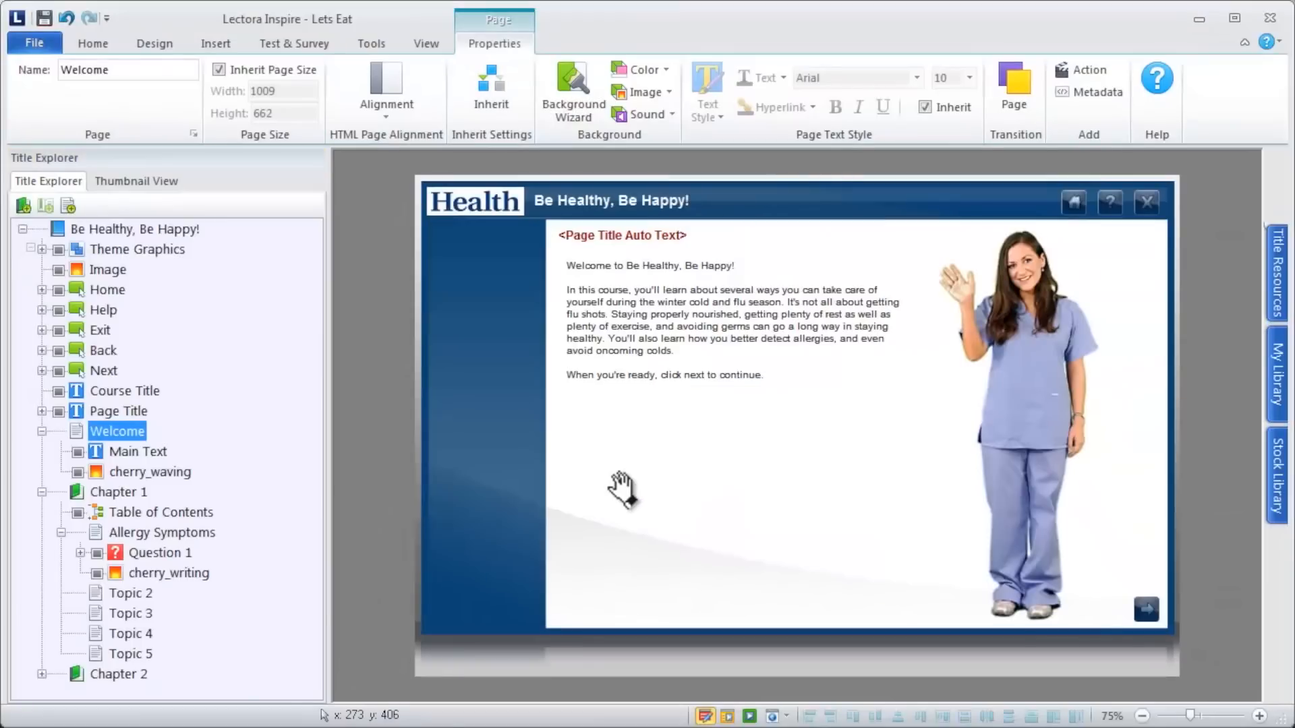